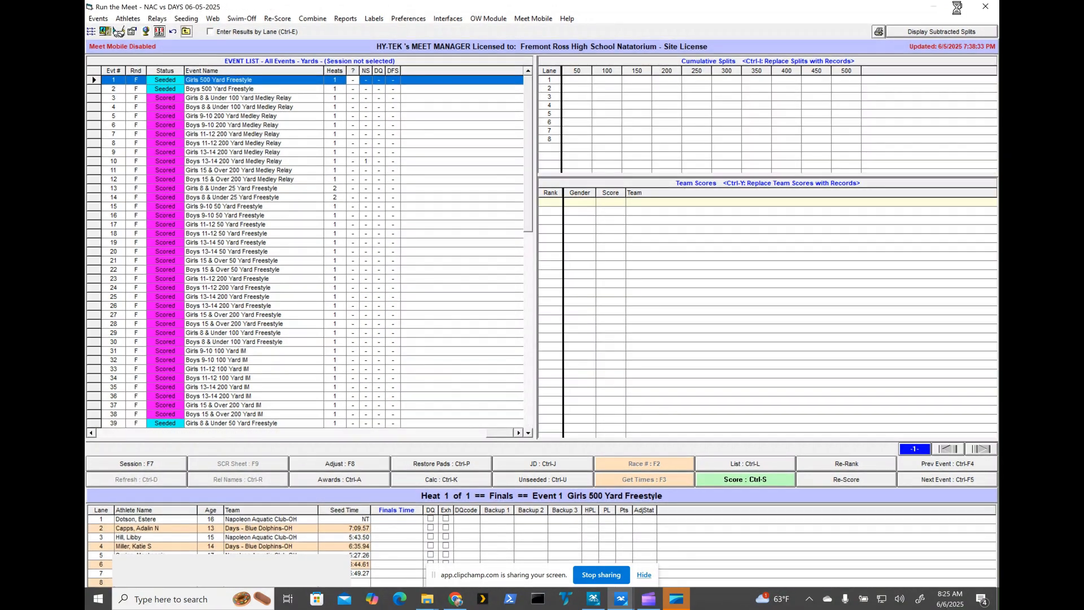
Close the Run the Meet screen to get back to the NAC vs DAYS 6-5-2025 main window
click(986, 8)
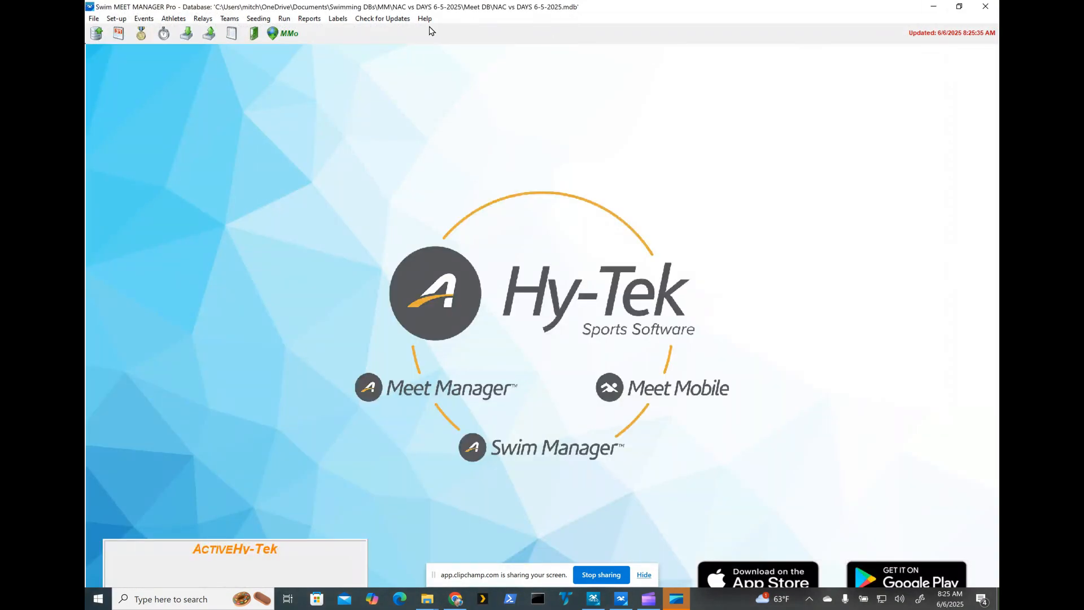
Open the Results report setup from the Reports menu
click(307, 20)
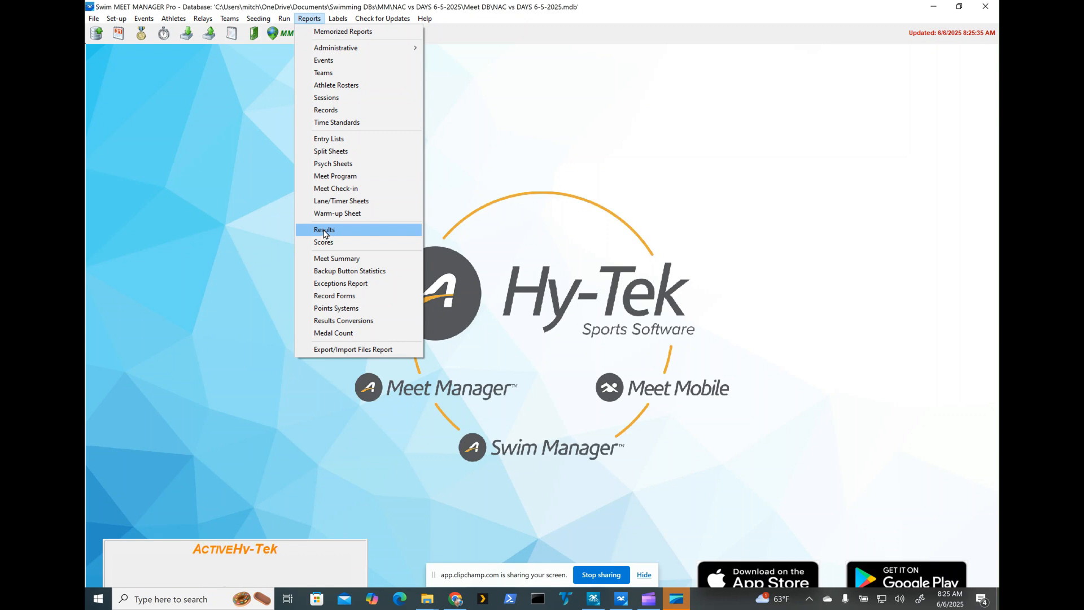
click(324, 230)
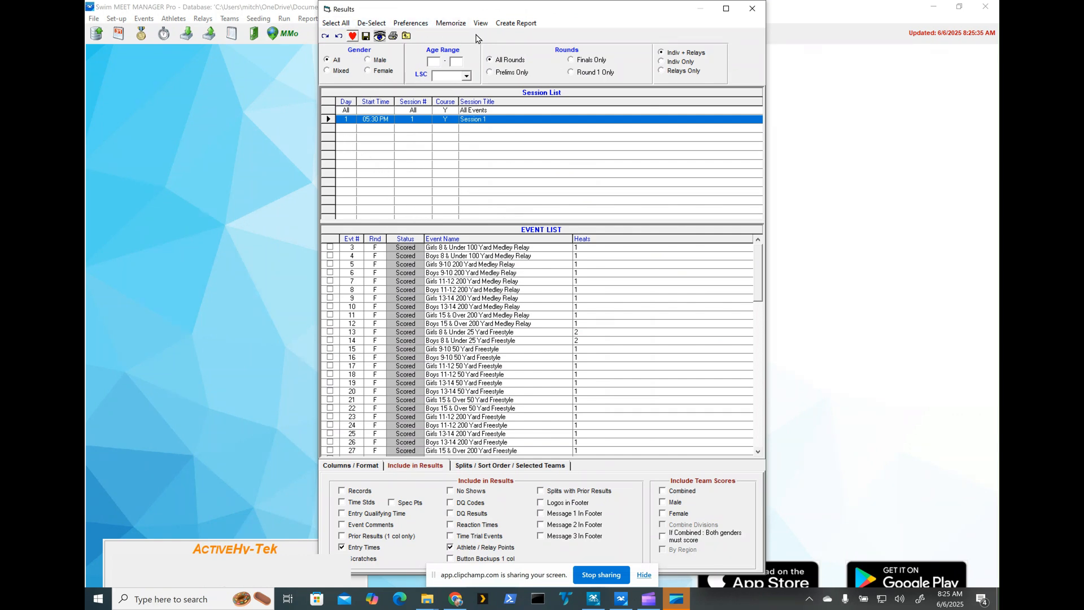
Select all scored events for the results report and view the Columns / Format options
click(333, 23)
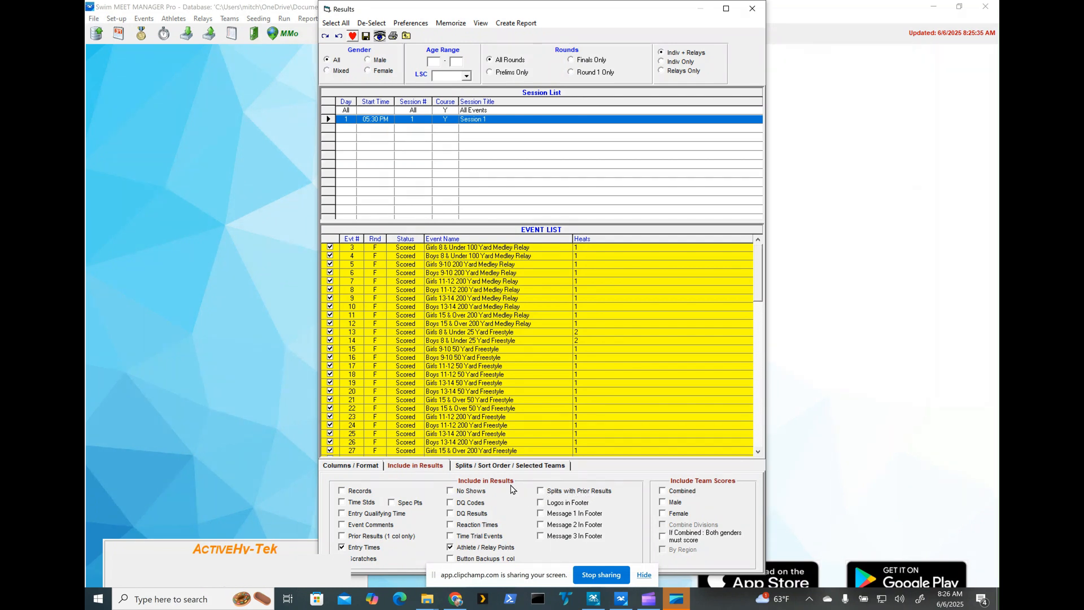
click(355, 470)
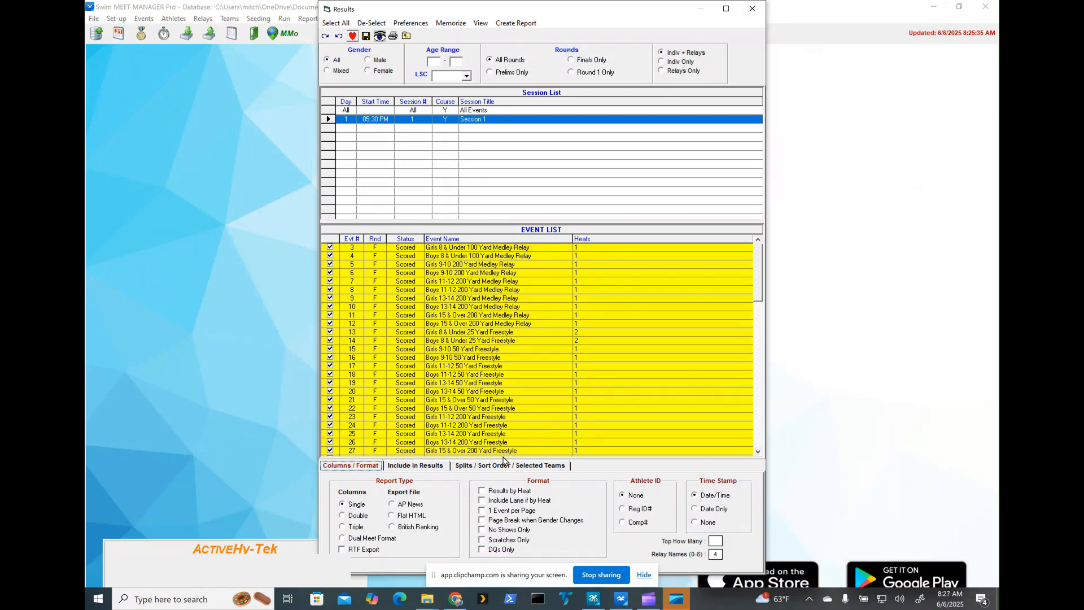
Set the results report's Splits option to Subtracted
click(422, 468)
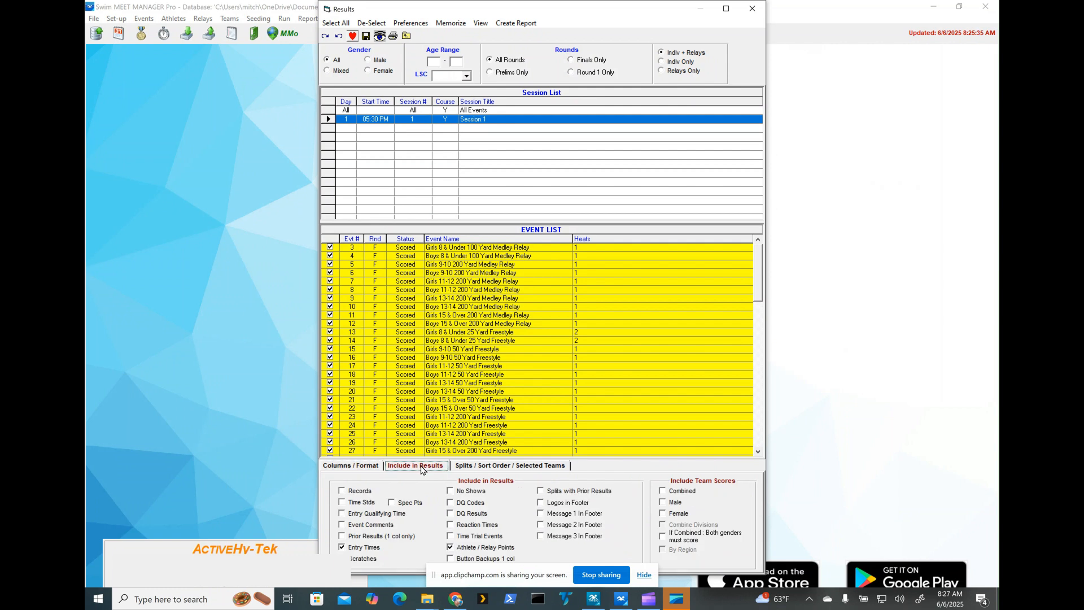
click(492, 468)
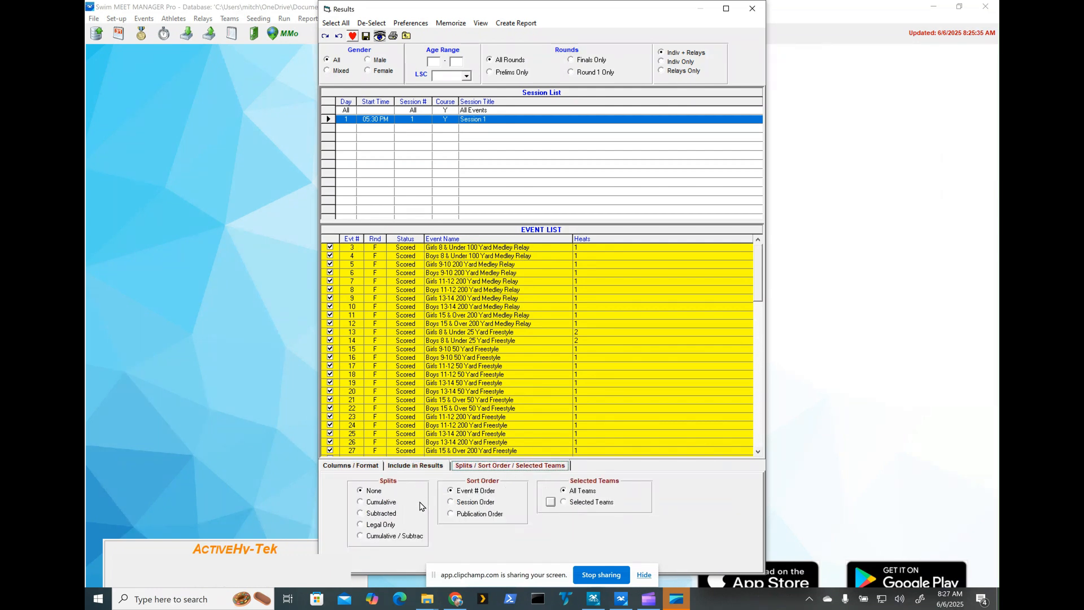
click(361, 514)
Restrict the results report to Selected Teams with only Napoleon Aquatic Club ticked
click(563, 502)
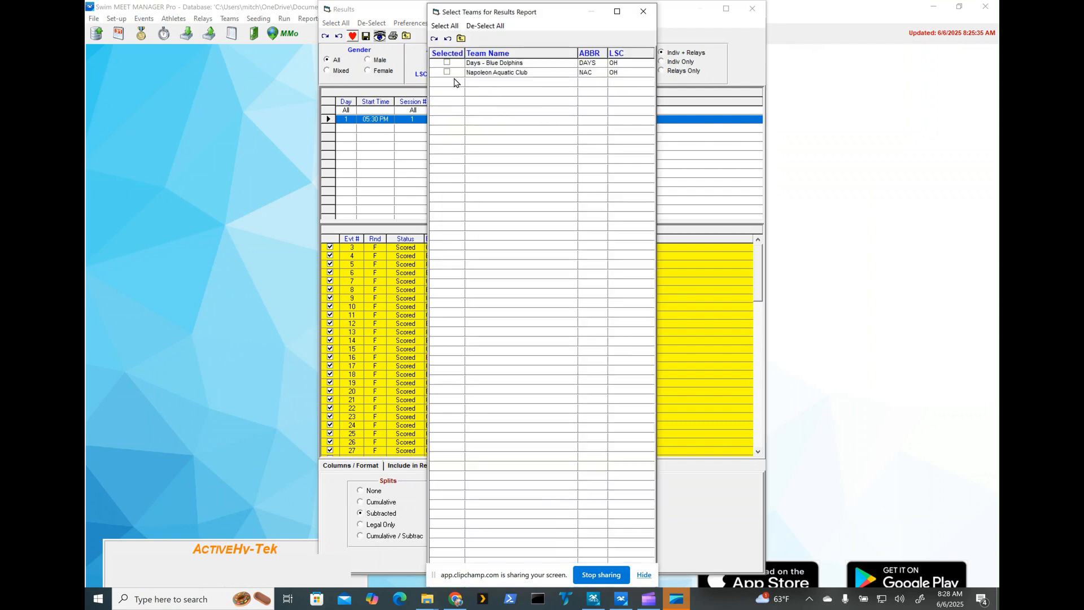
click(447, 72)
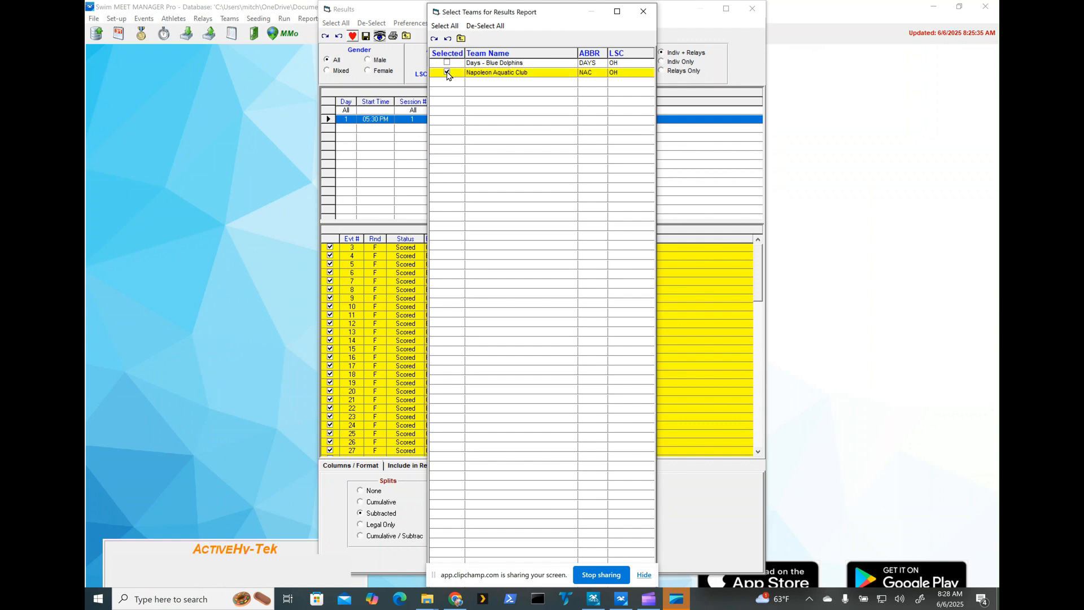
click(644, 575)
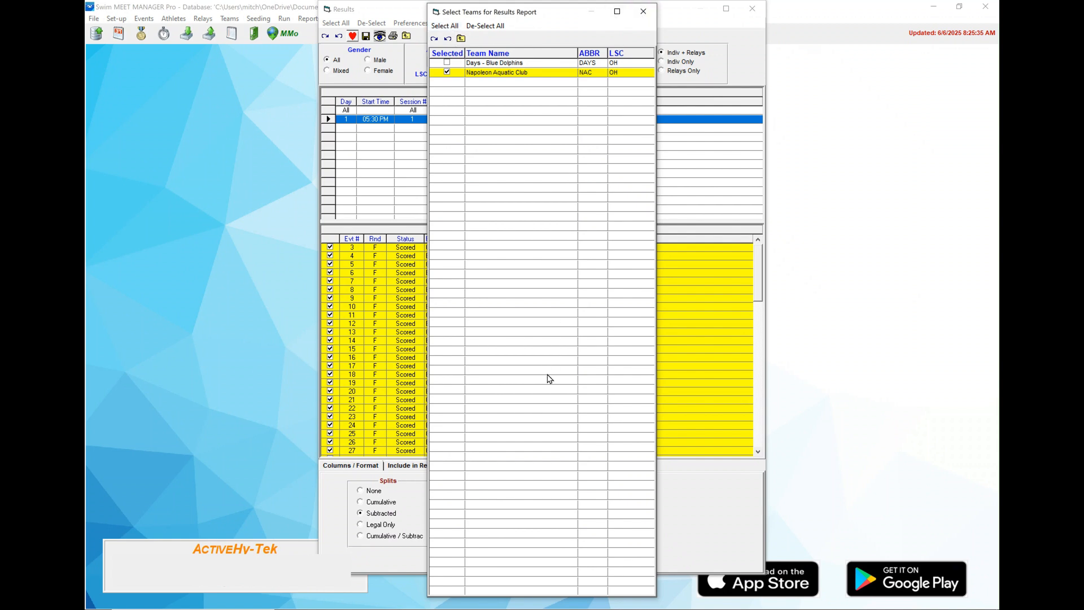
click(648, 16)
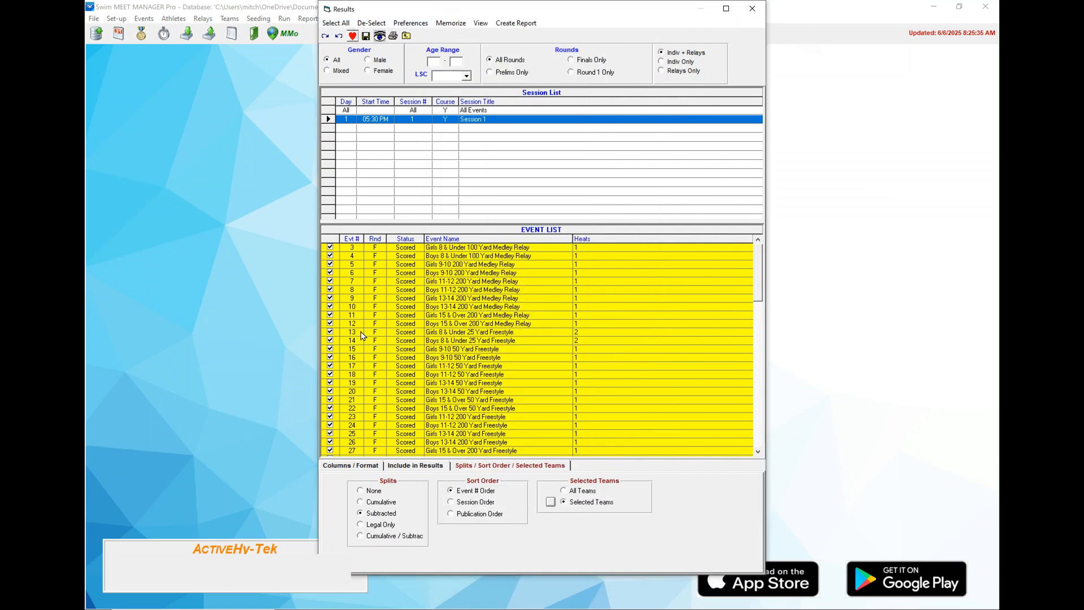
Create the results report and maximize its Print/Export Reports preview
click(514, 23)
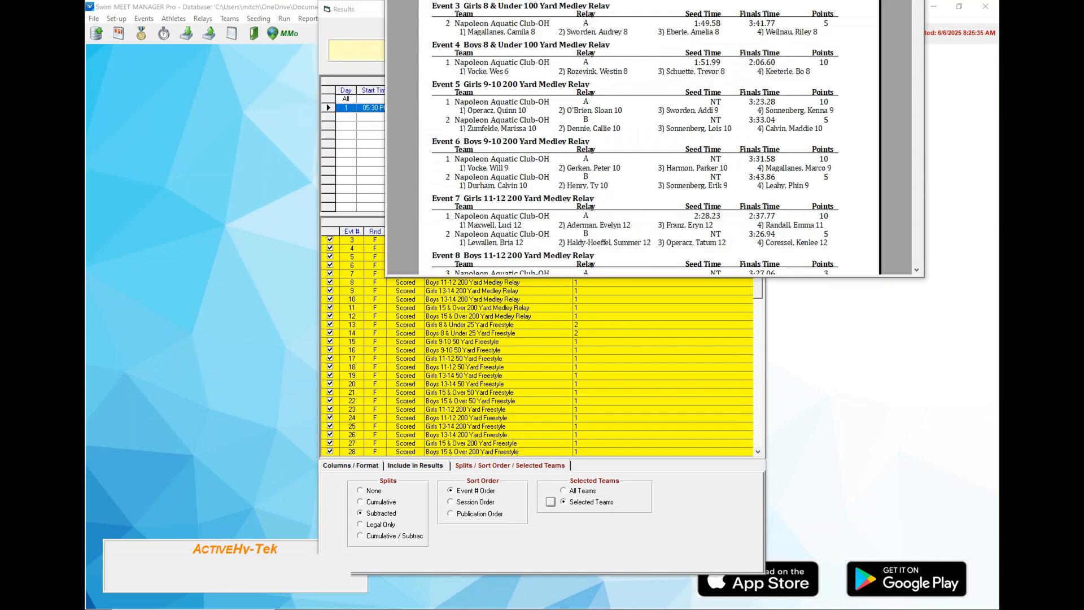
drag(648, 0, 610, 74)
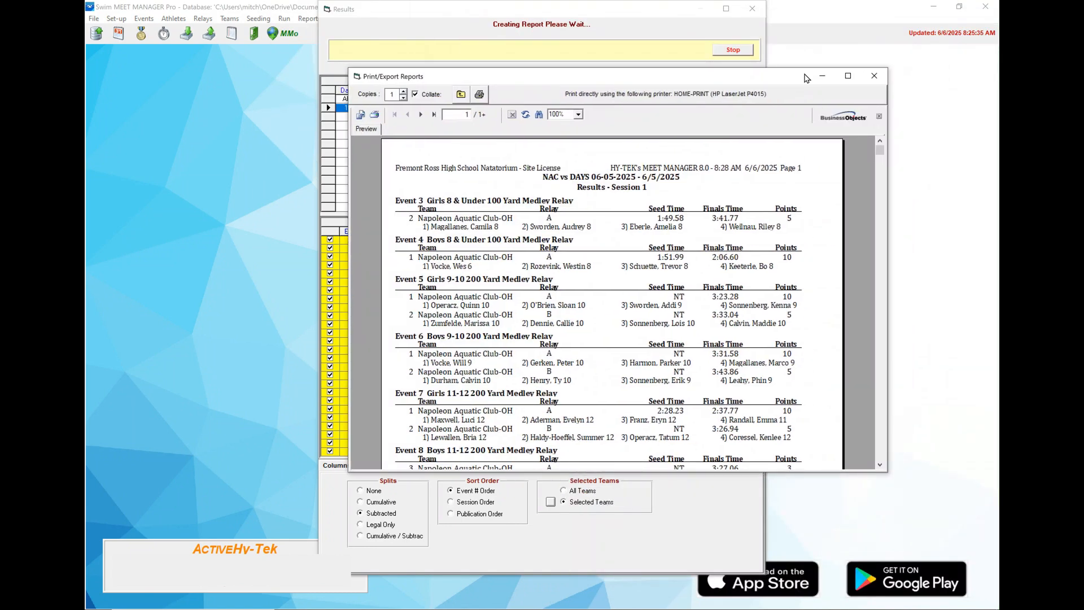
click(846, 78)
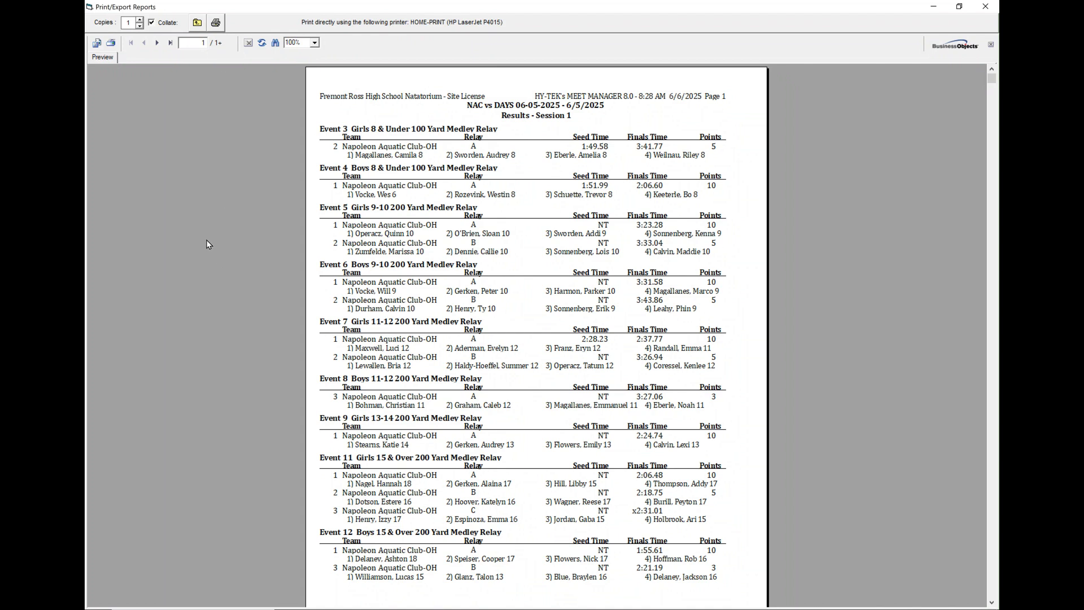
Export all report pages as an Adobe Acrobat (PDF) disk file
click(96, 44)
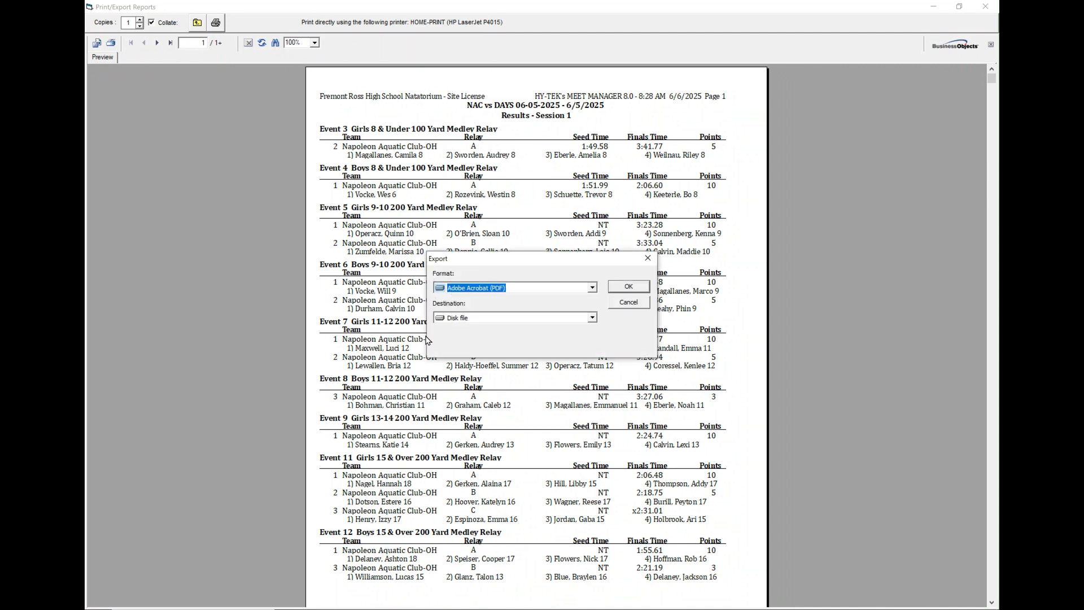
click(626, 287)
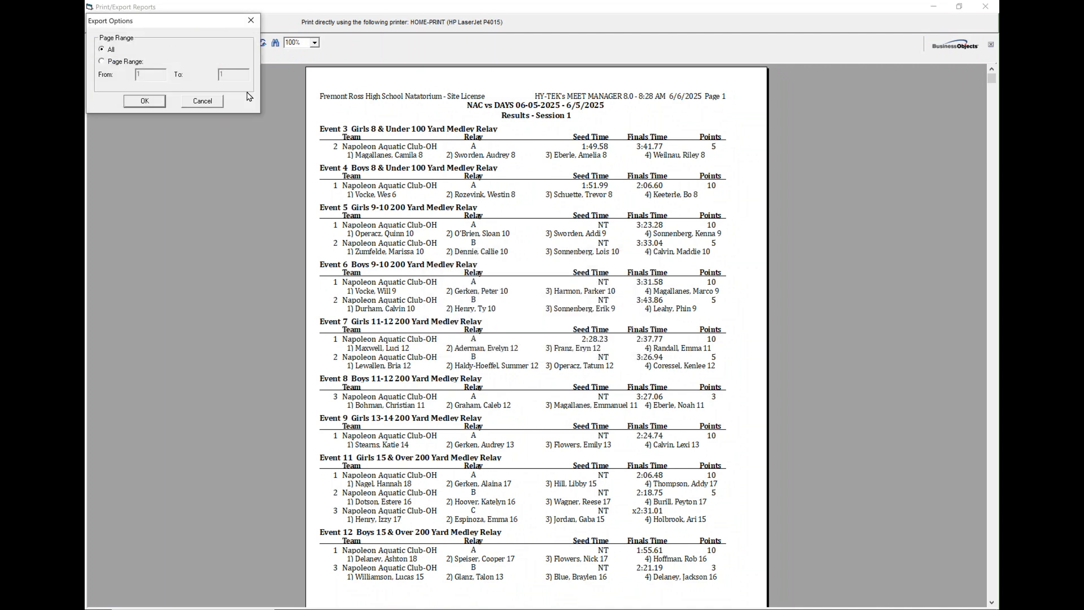
click(143, 102)
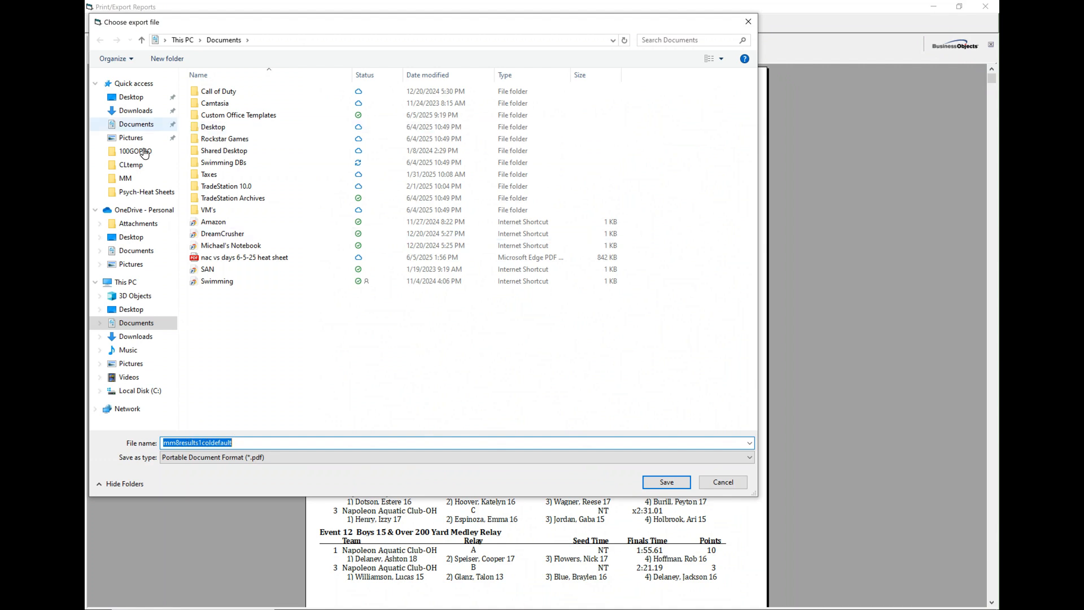
Go to Documents > Swimming DBs > MM > NAC vs DAYS 6-5-2025 > Backup-Results
click(135, 323)
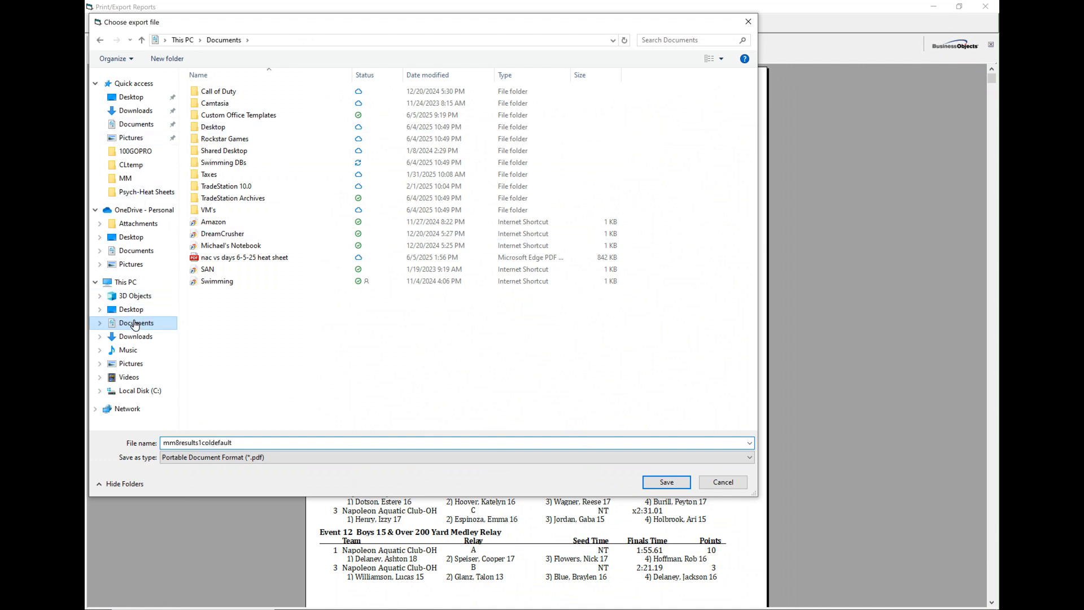
click(212, 164)
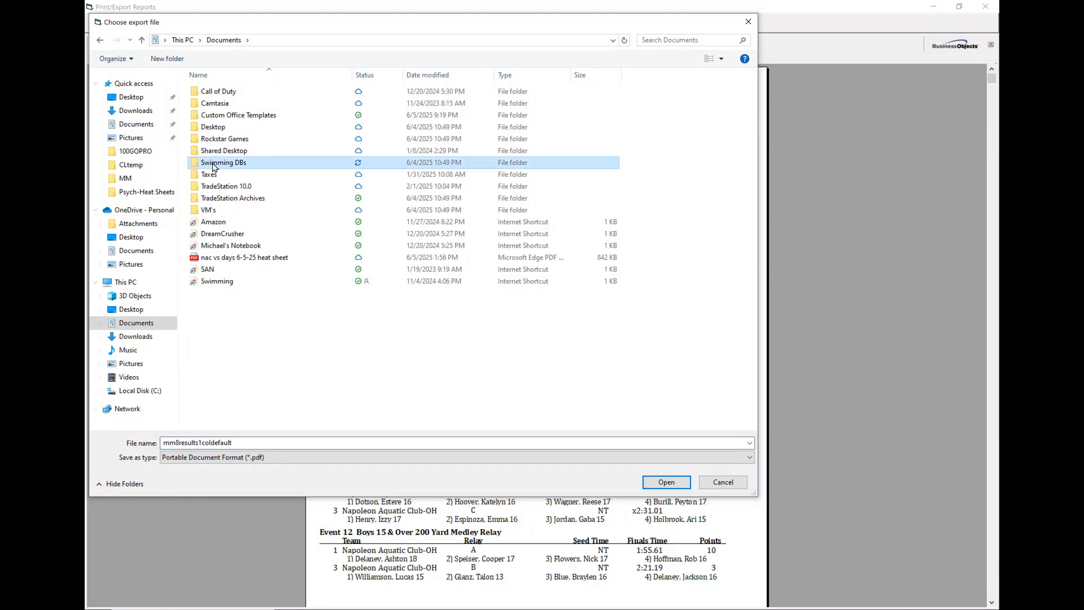
click(213, 163)
click(198, 163)
double_click(199, 165)
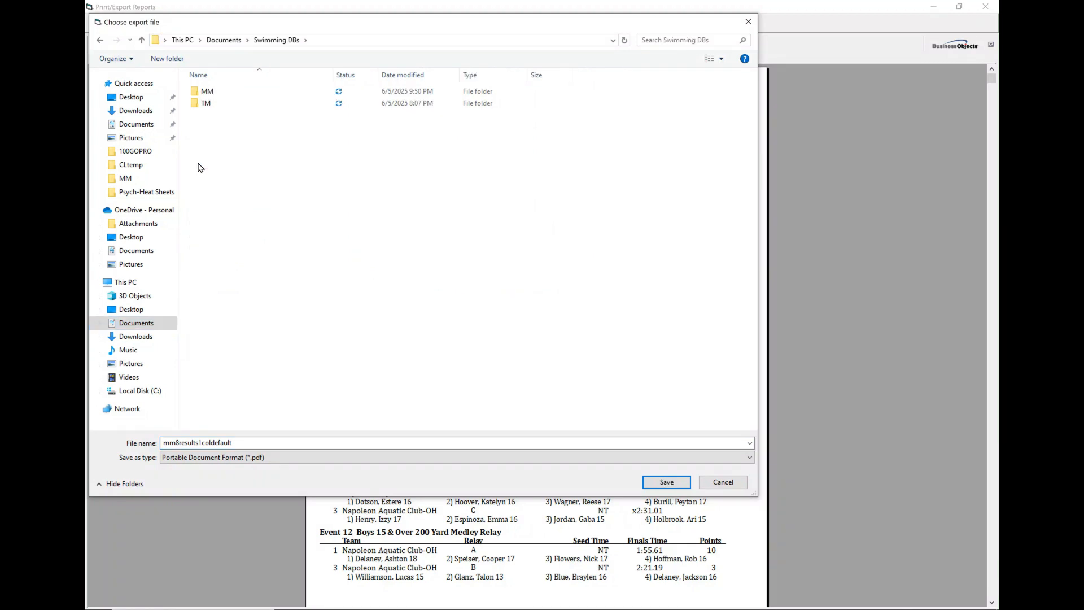
double_click(199, 93)
click(215, 97)
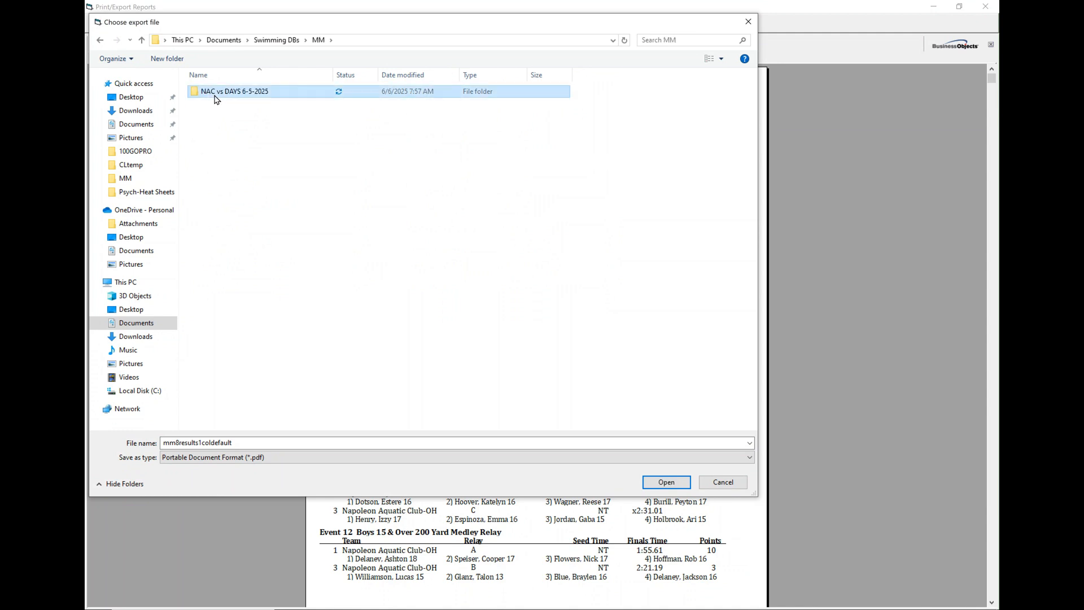
double_click(215, 97)
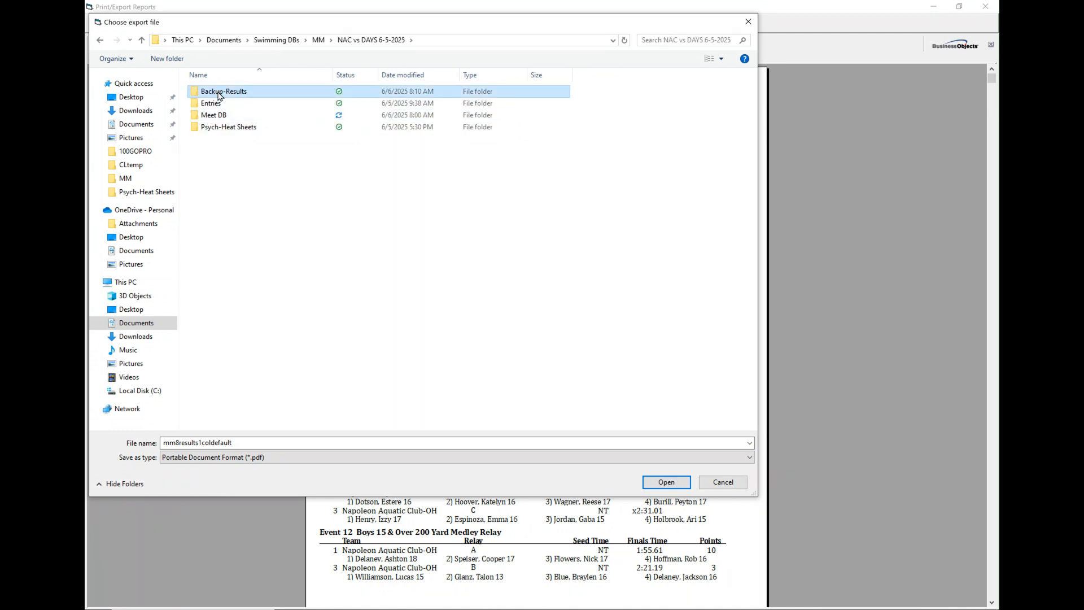
double_click(219, 94)
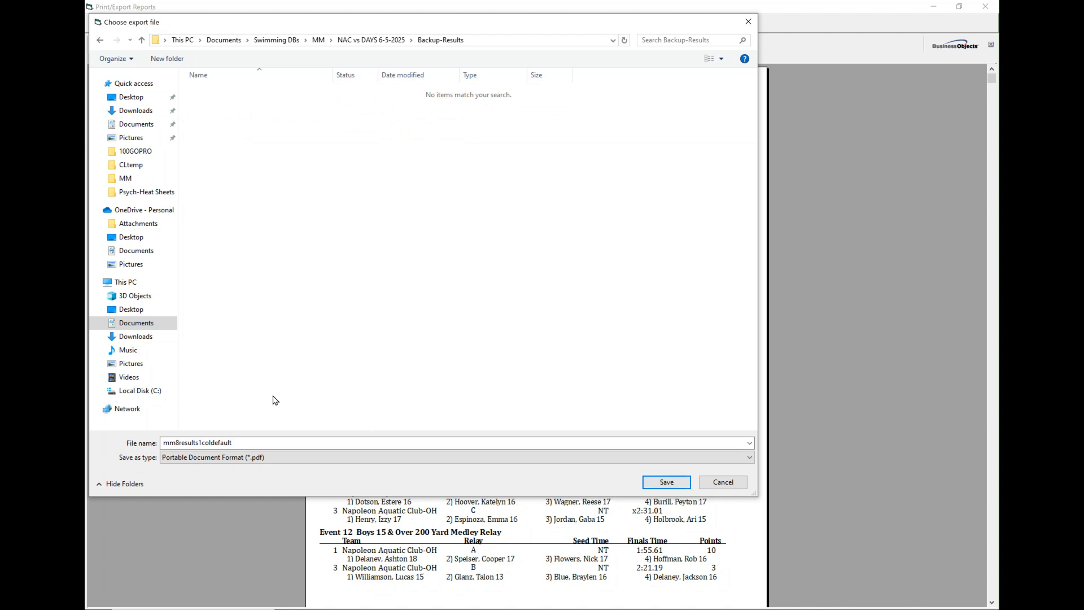
Save the PDF as 'NAC vs DAYS 6-5-2025 Results'
double_click(233, 442)
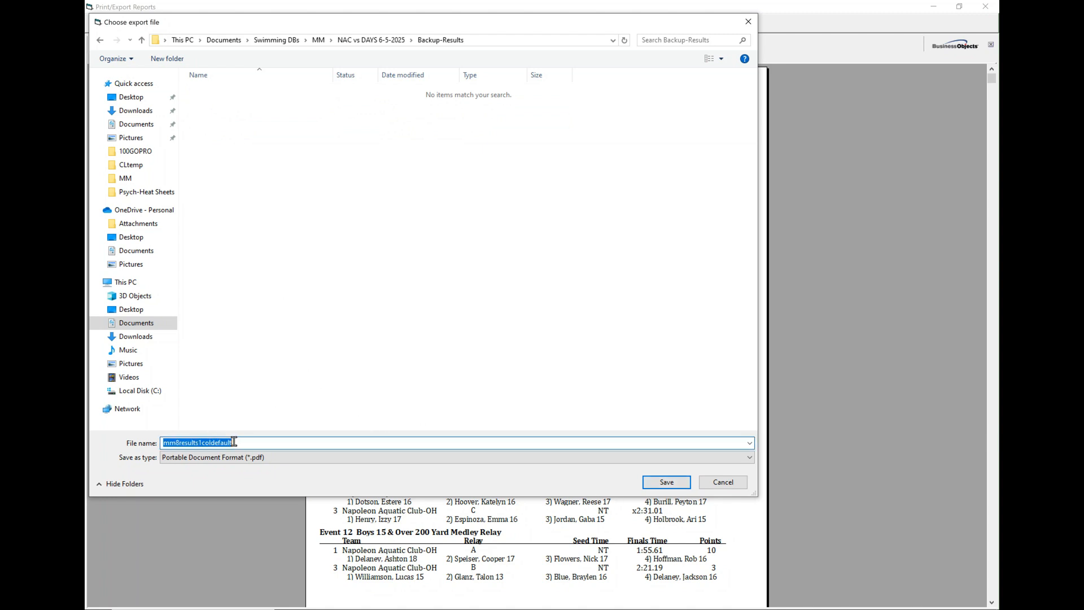
text(NAC vs DAYS 6-5-2025 Results)
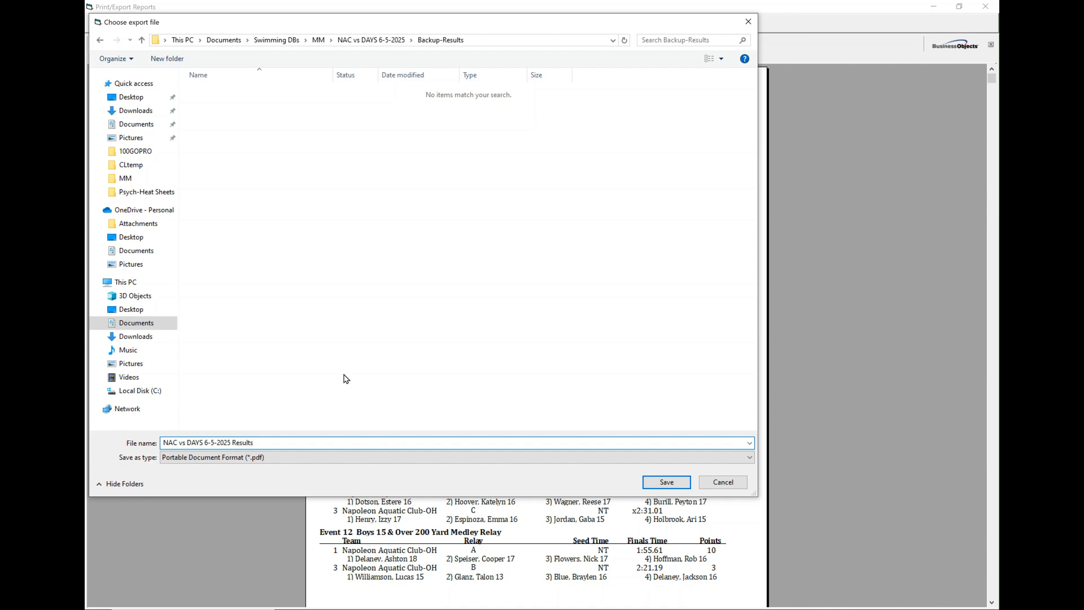
click(655, 484)
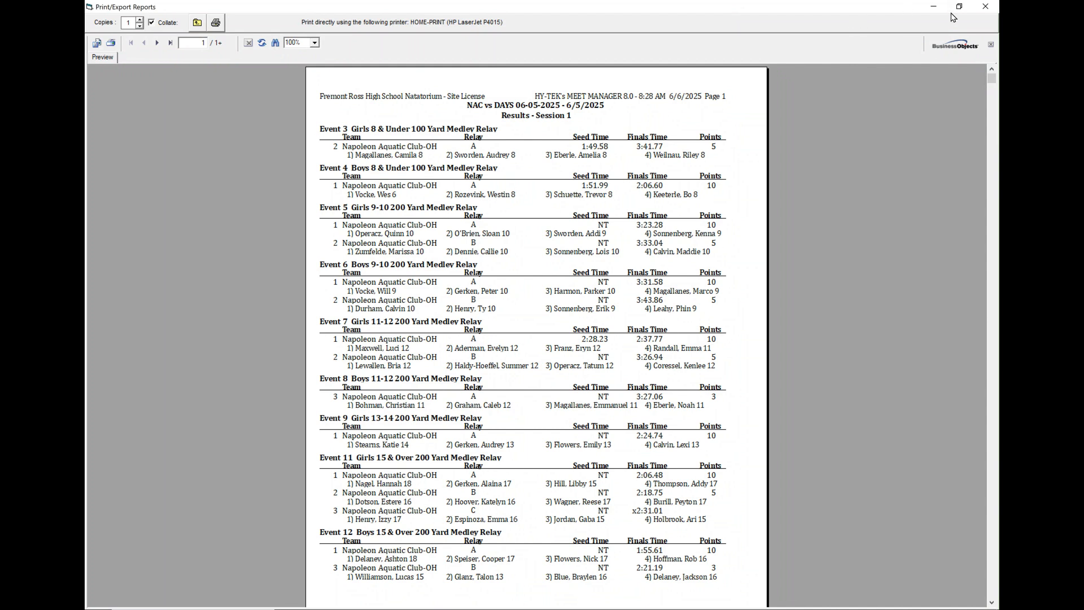
Close the Print/Export Reports and Results windows, then open Reports > Scores
click(983, 8)
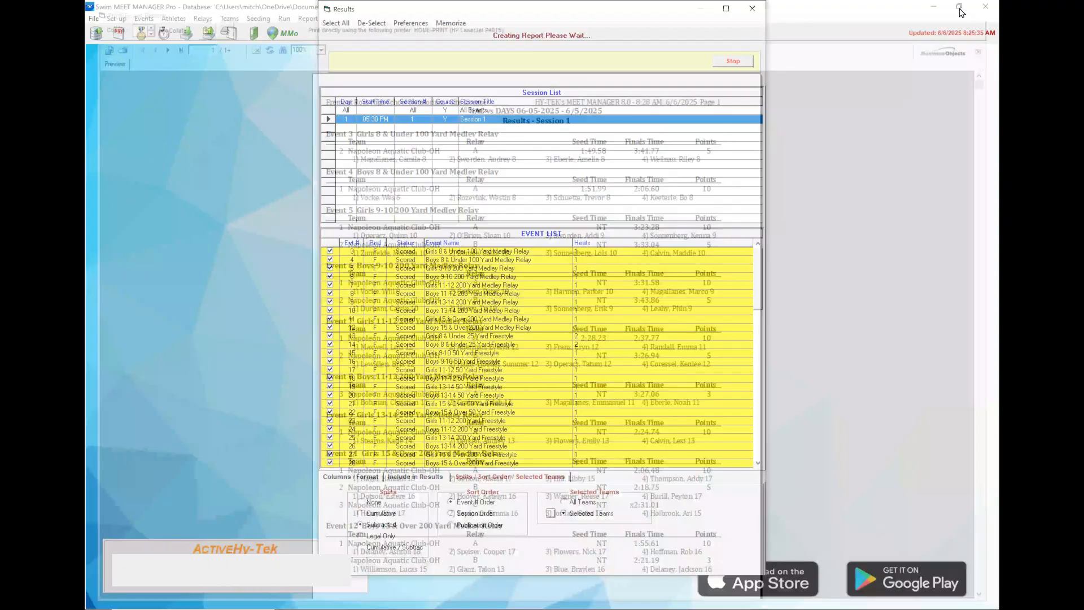
click(754, 8)
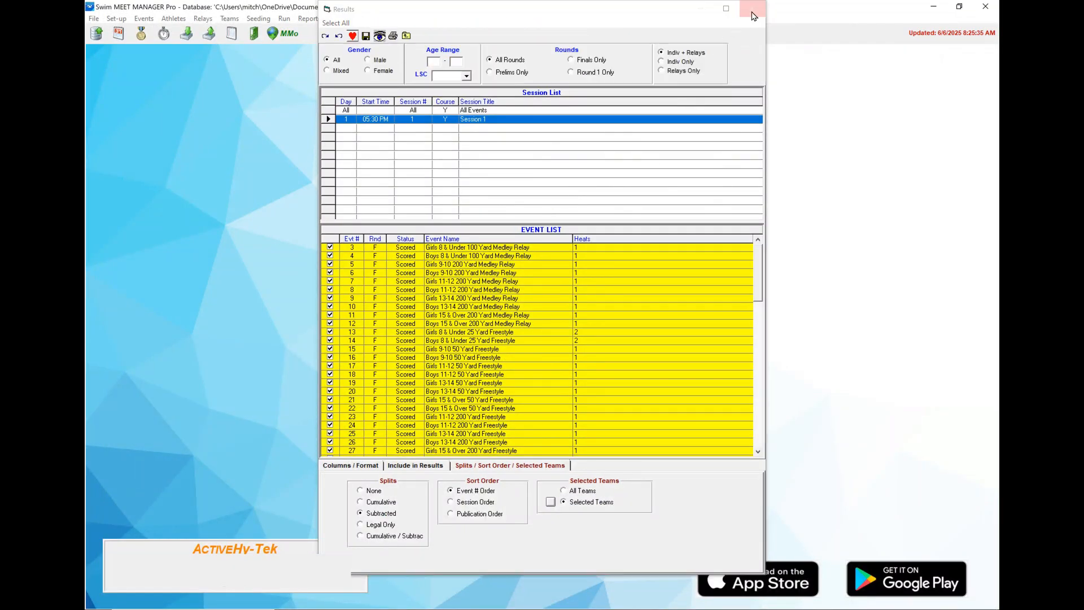
click(317, 20)
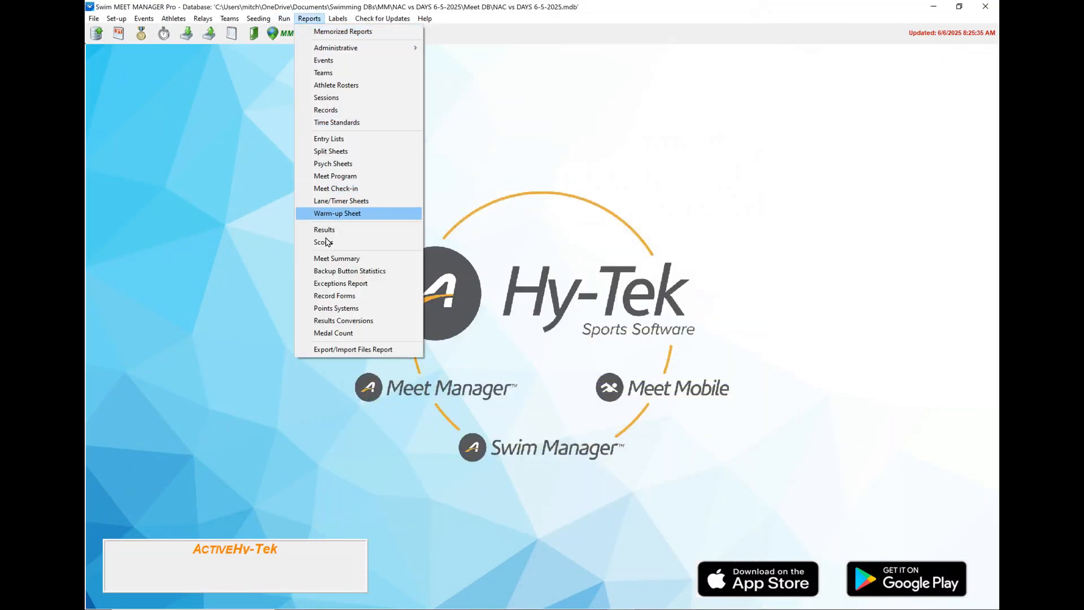
click(335, 243)
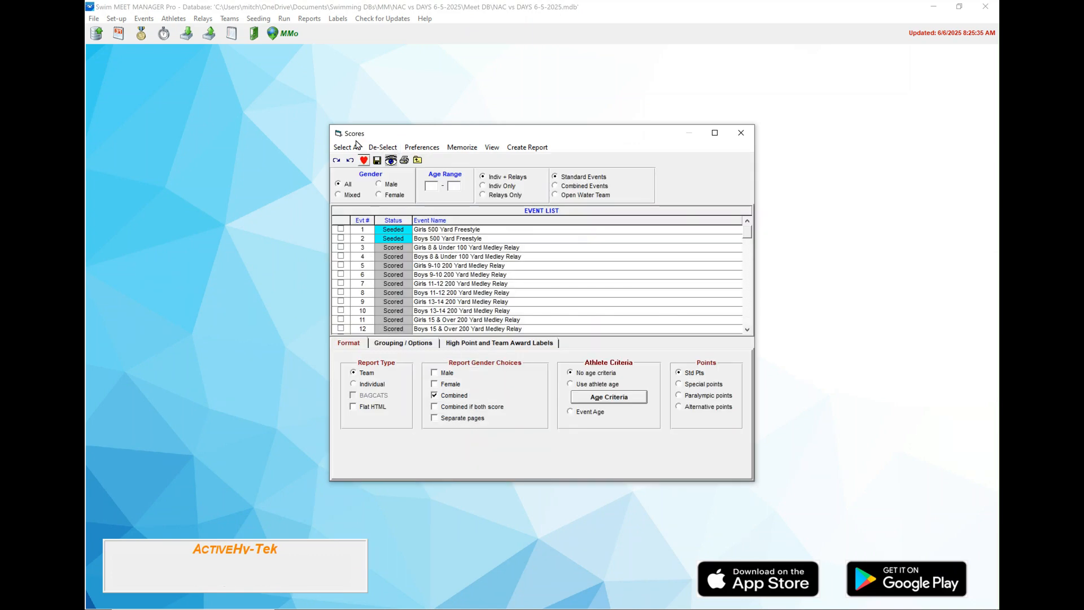
Select all events and tick Male, Female and Combined under Report Gender Choices
click(347, 148)
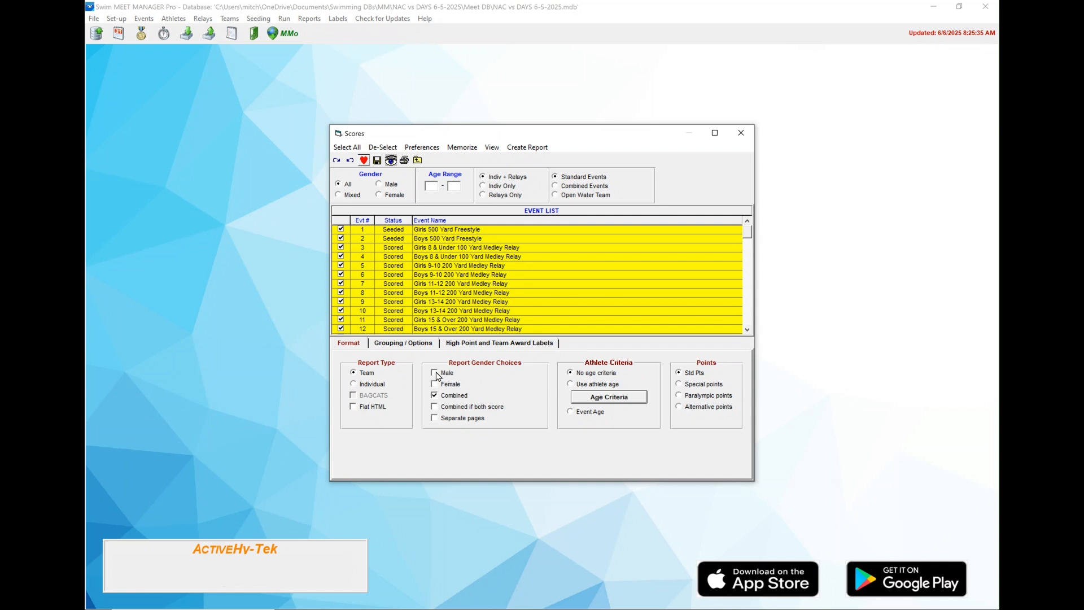
click(435, 396)
click(435, 373)
click(435, 384)
click(436, 395)
Review the grouping/scoring and award label settings, then create the scores report
click(410, 345)
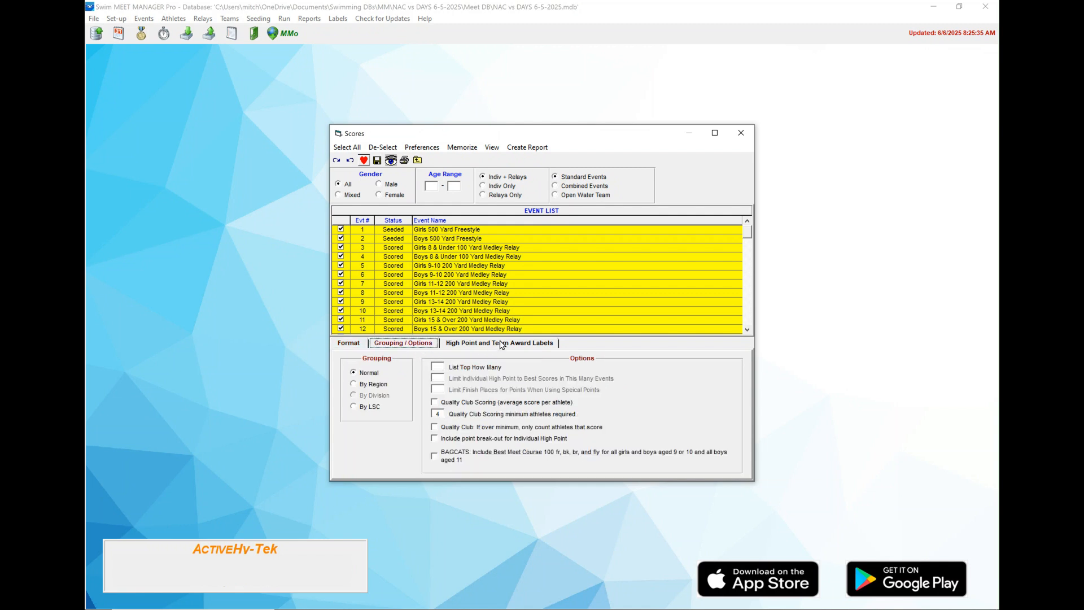
click(501, 344)
click(413, 346)
click(487, 343)
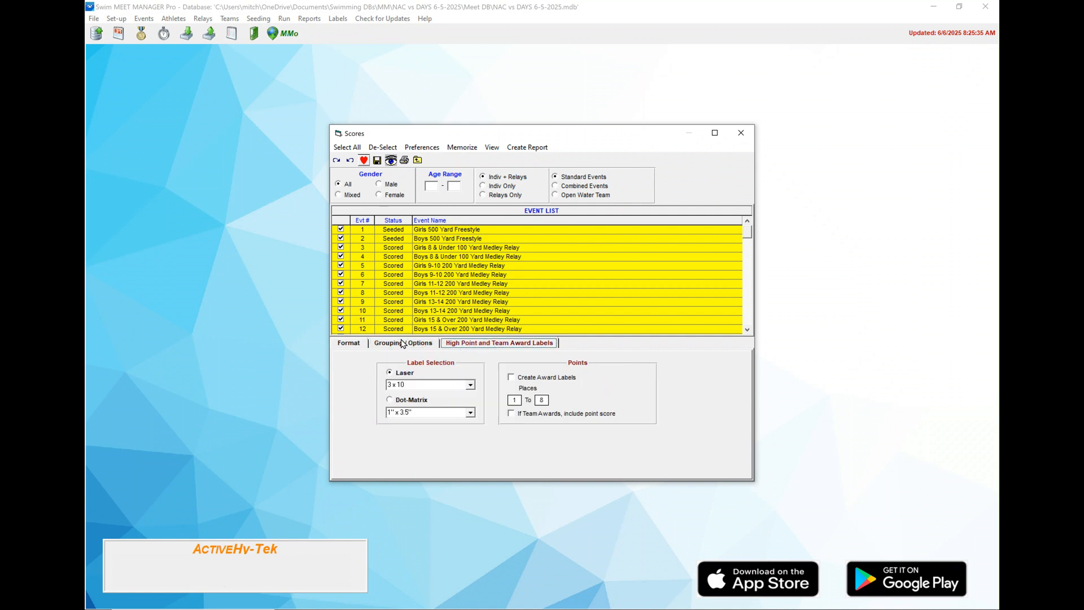
click(403, 344)
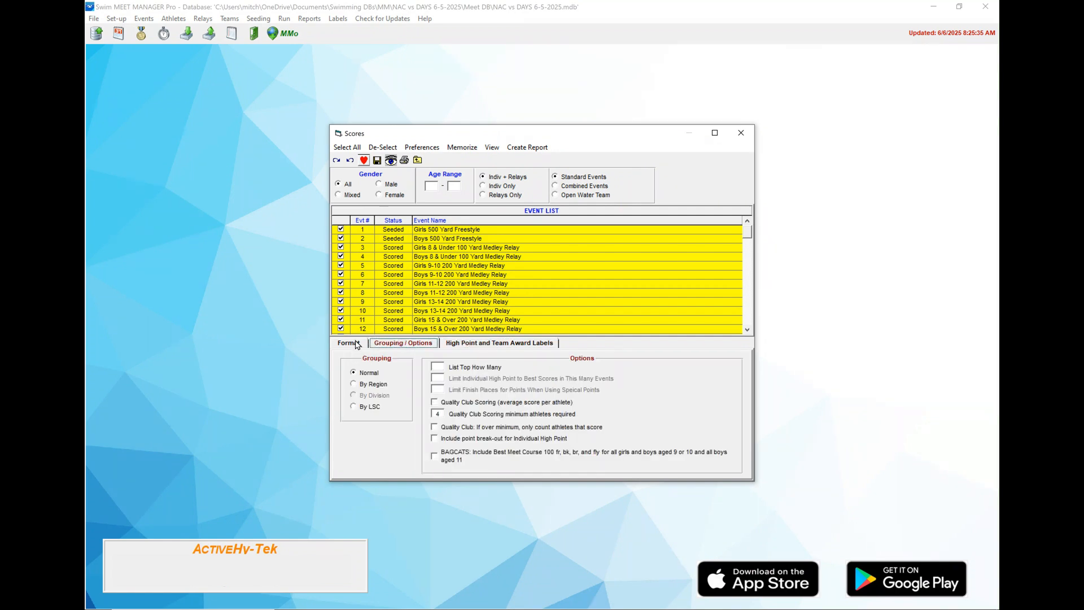
click(356, 343)
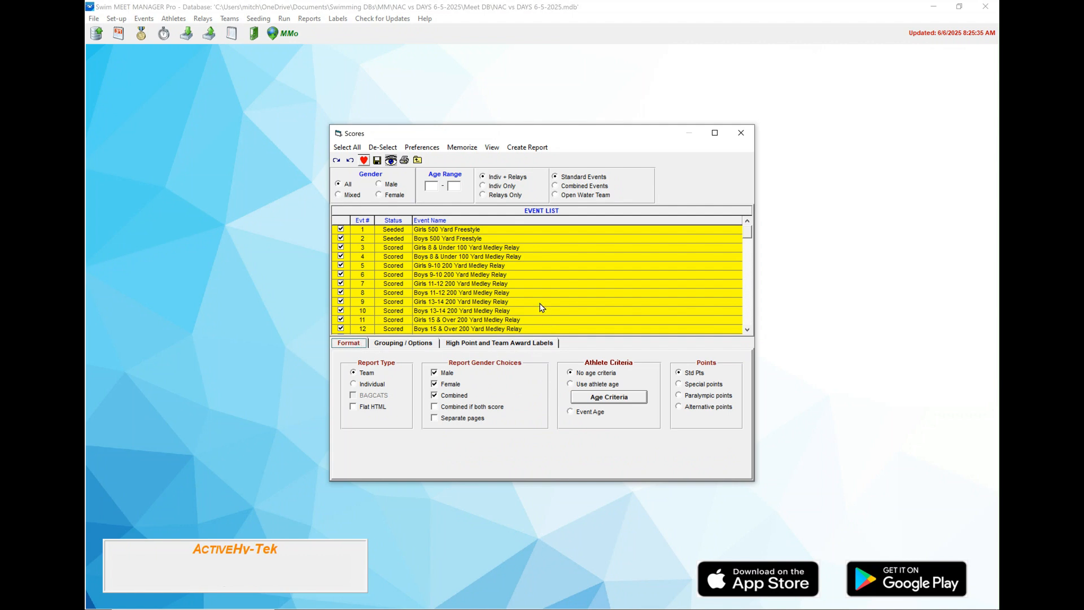
click(526, 149)
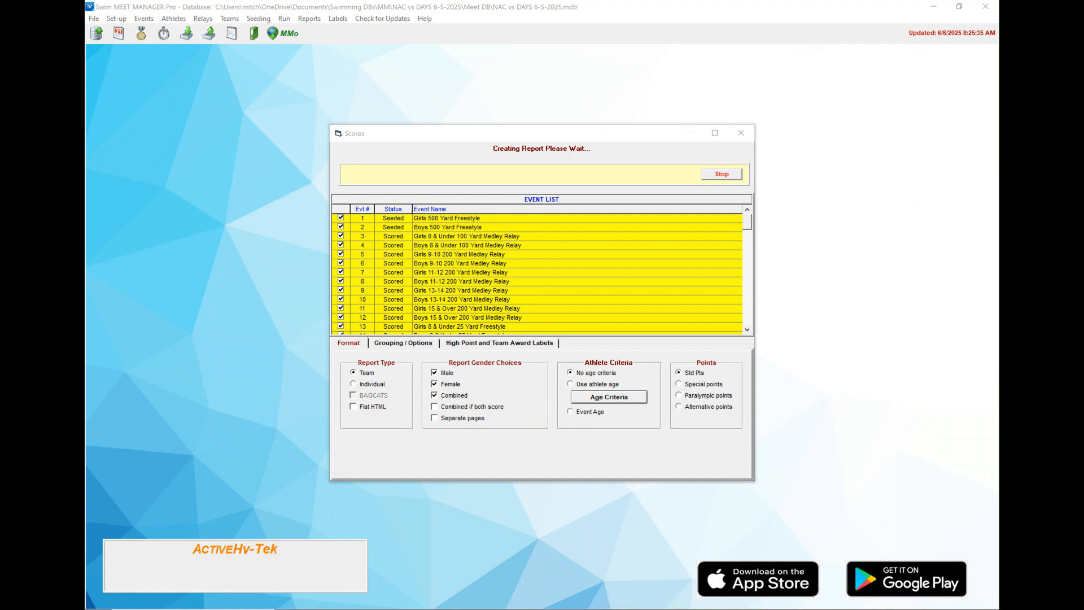
Center the team scores report preview window and maximize it
drag(790, 0, 536, 94)
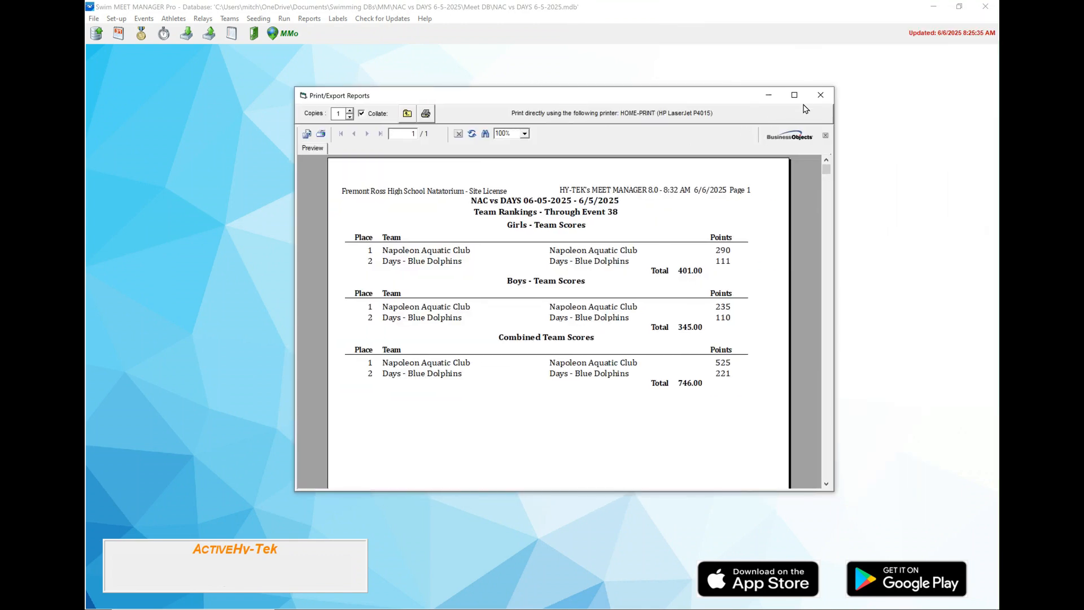
click(795, 96)
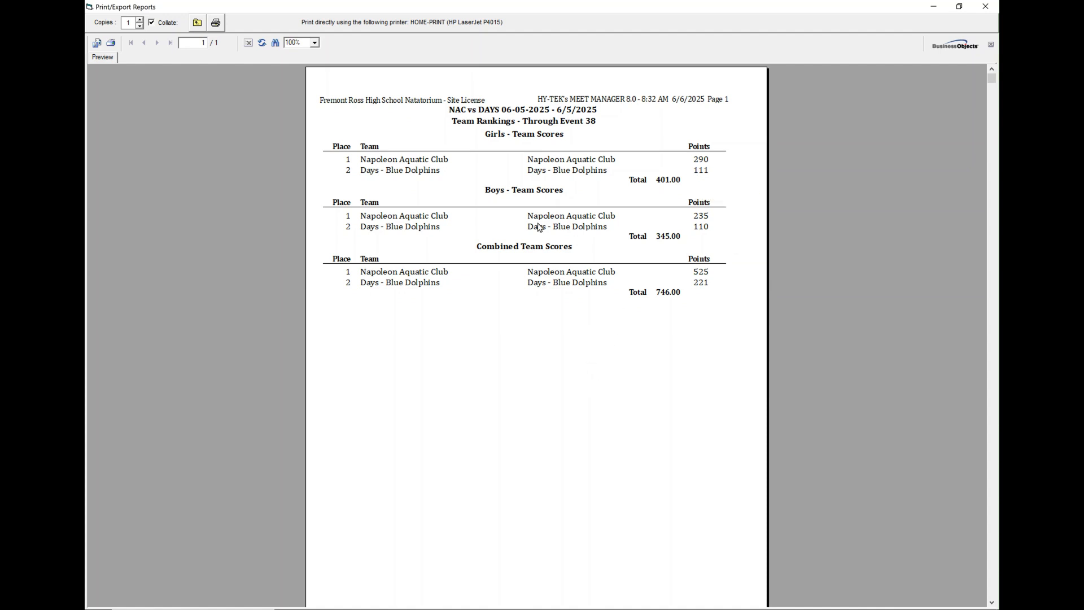
Export the team scores report as Adobe Acrobat (PDF) to disk, including all pages
click(97, 43)
click(629, 287)
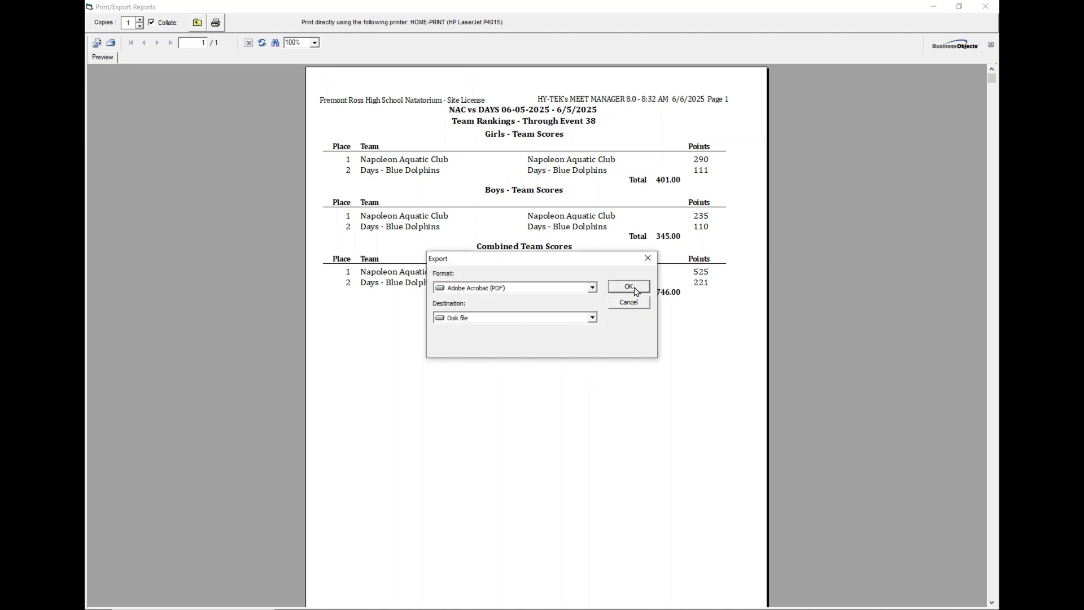
click(145, 101)
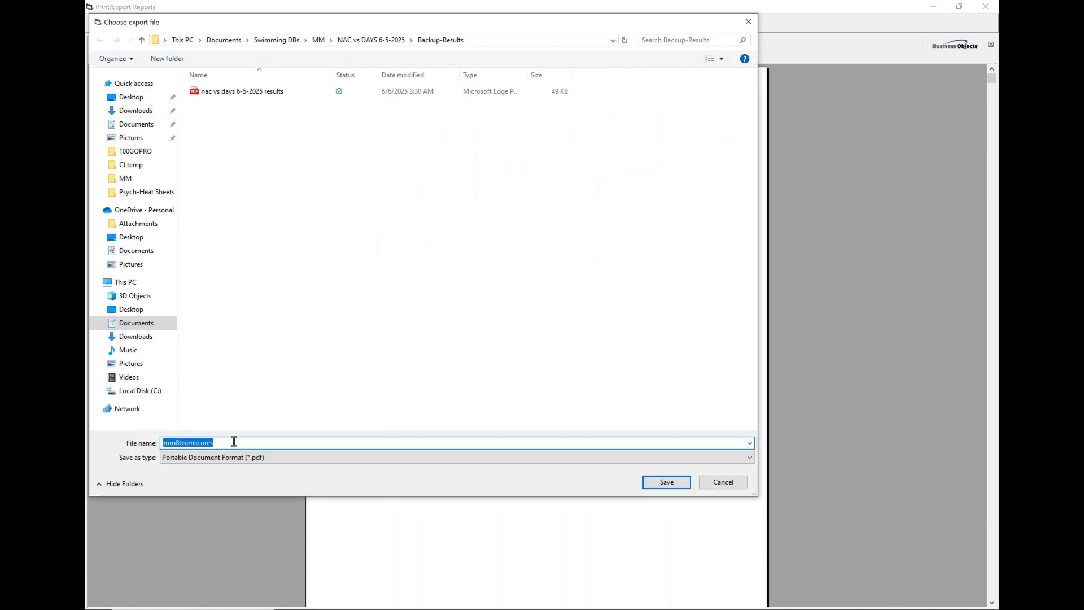
Name the PDF 'nac vs days 6-5-2025 scores' and save it in Backup-Results
click(252, 93)
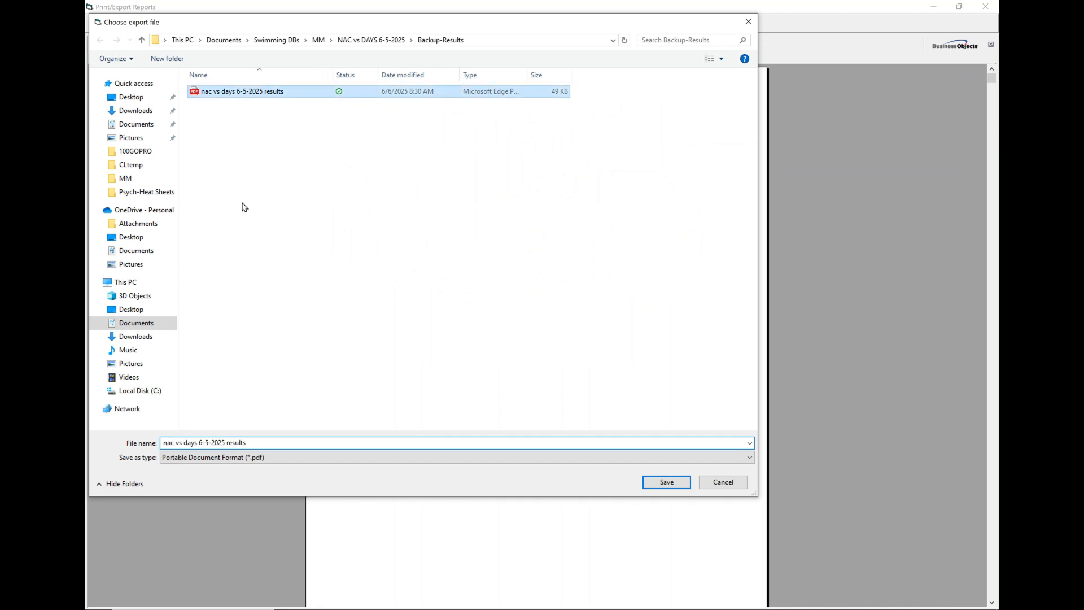
click(255, 443)
click(255, 445)
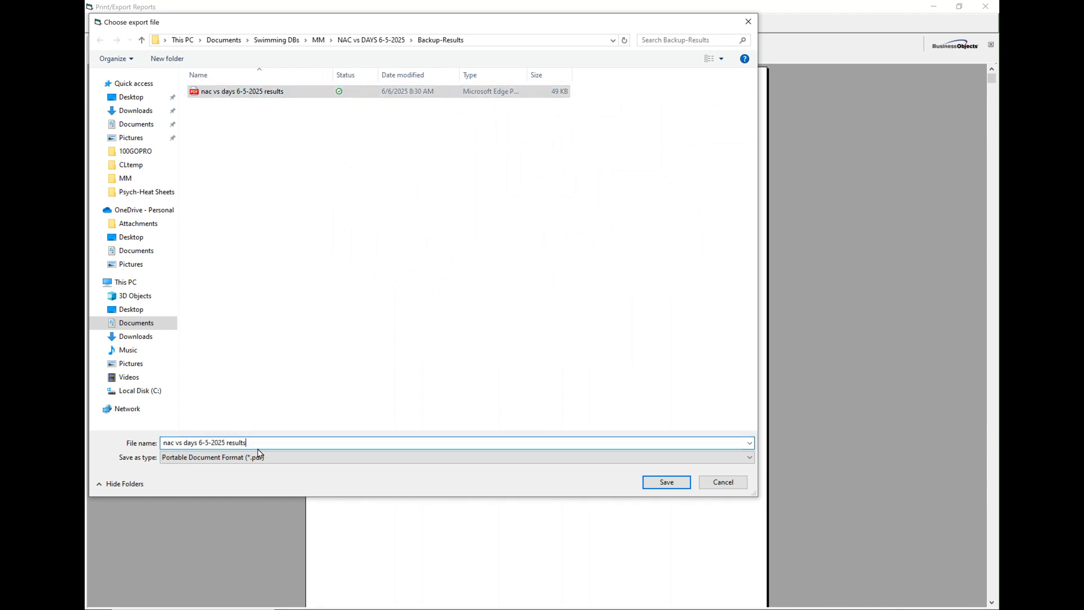
key(BackSpace)
key(BackSpace)
key(BackSpace)
key(BackSpace)
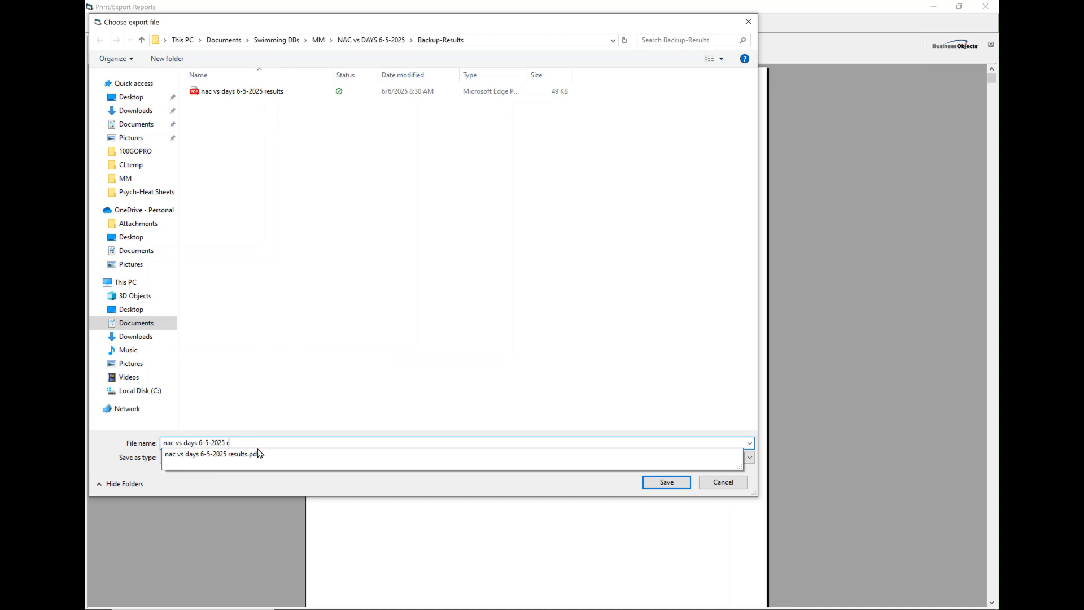
text(scores)
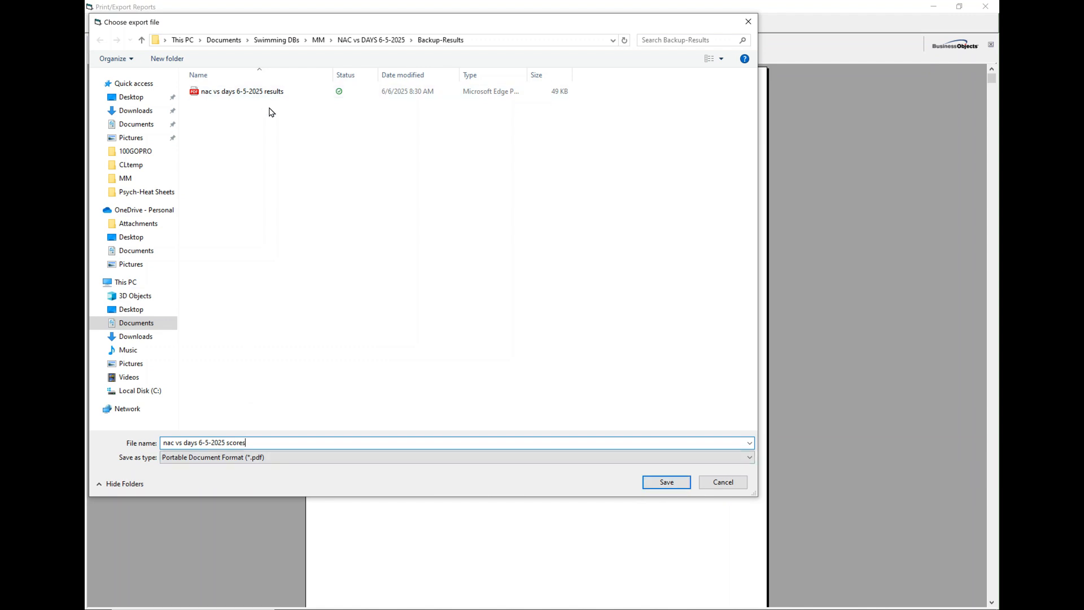
click(667, 483)
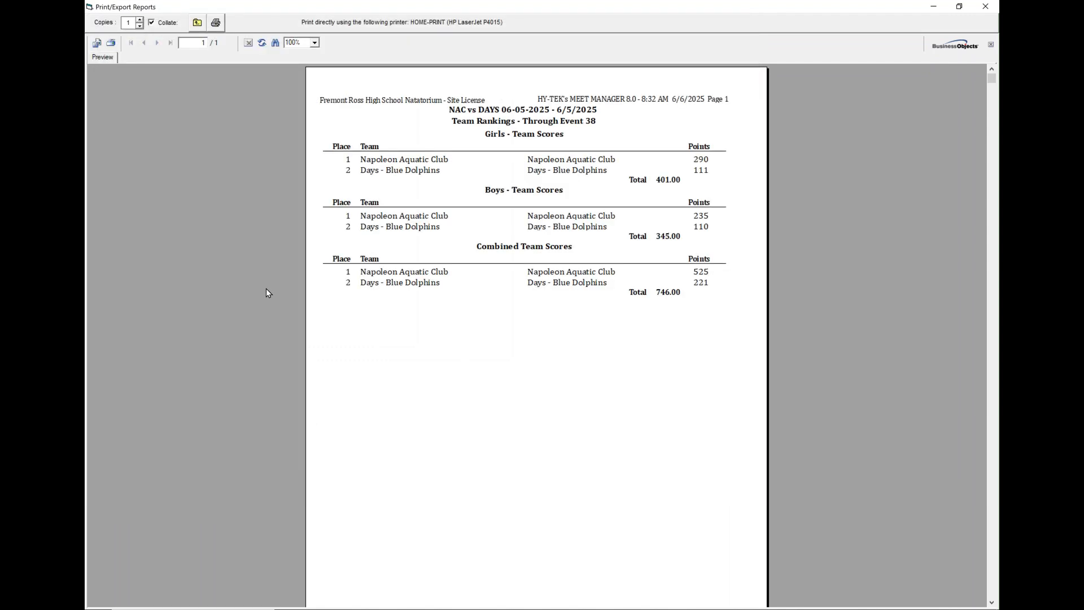